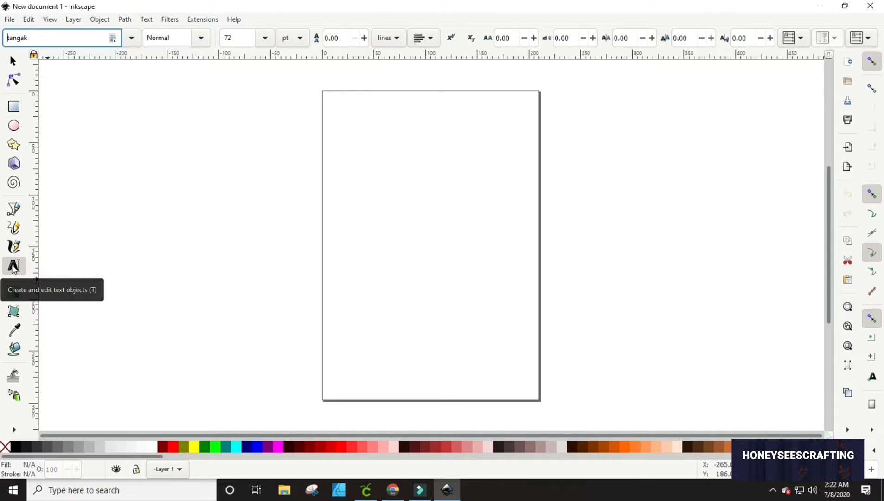
# Add the first name as a text object in the page's upper part, using the tangak font at 144 pt
pyautogui.click(348, 165)
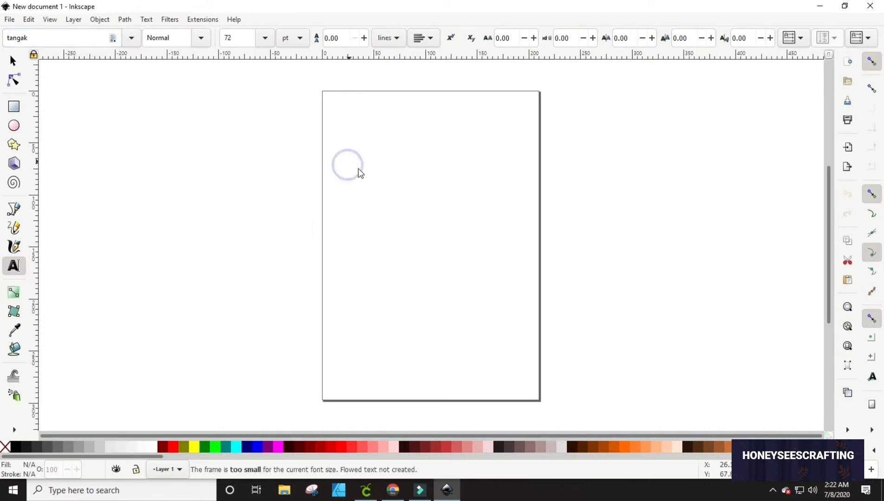
pyautogui.click(351, 180)
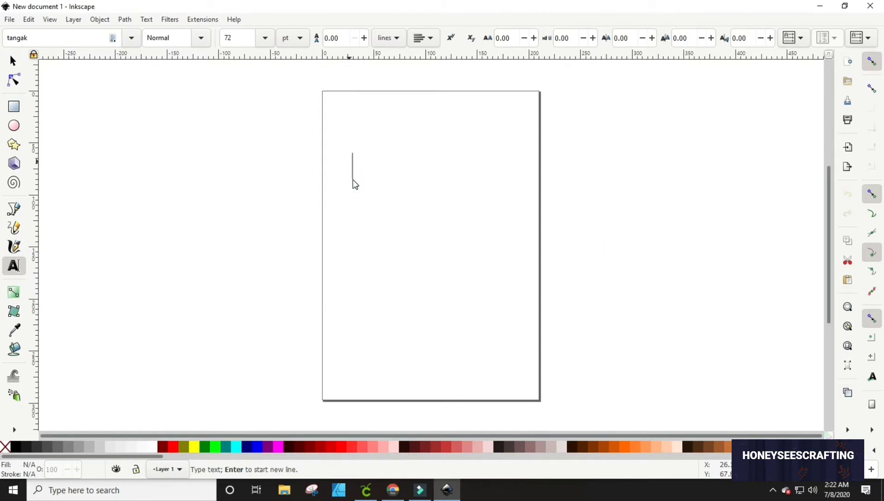
pyautogui.write('Adreanna')
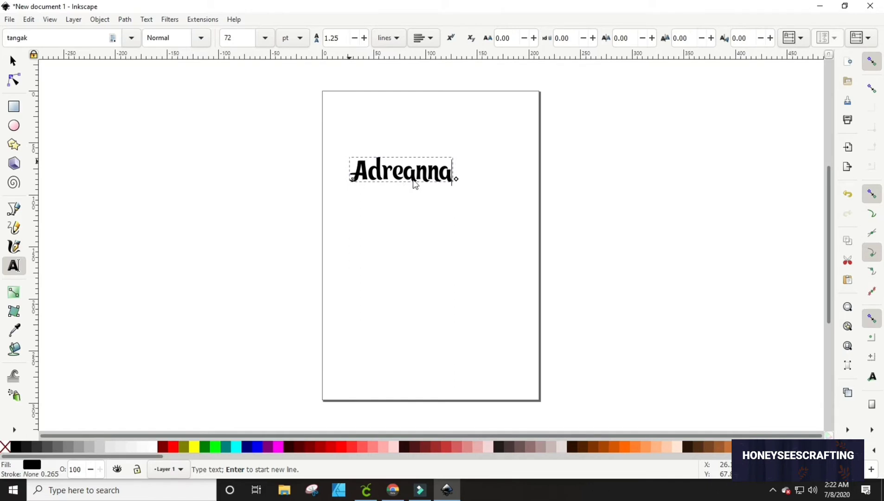
pyautogui.click(262, 39)
pyautogui.click(237, 388)
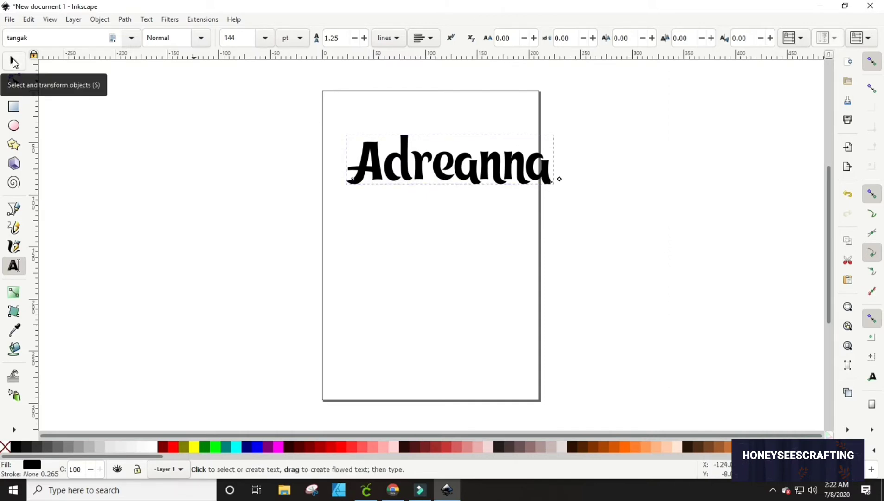
# Convert the name text to ungrouped letter paths and merge them into one shape with Union
pyautogui.click(13, 62)
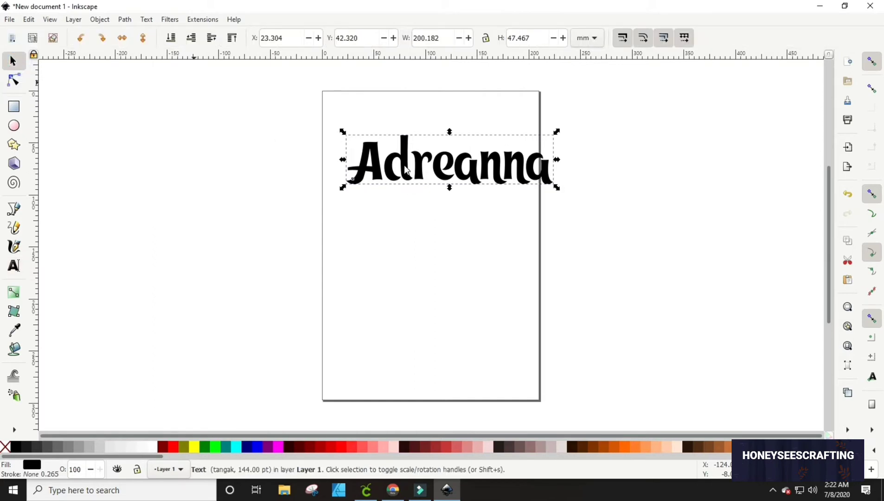
pyautogui.click(129, 24)
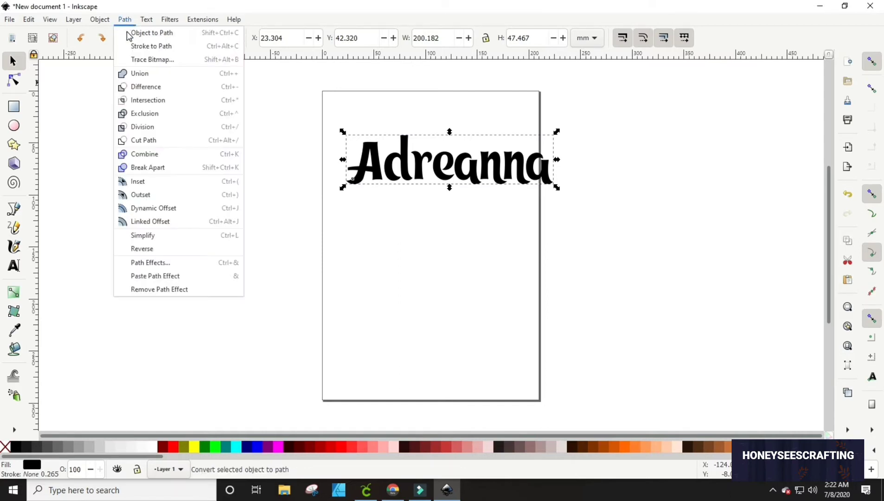
pyautogui.click(137, 33)
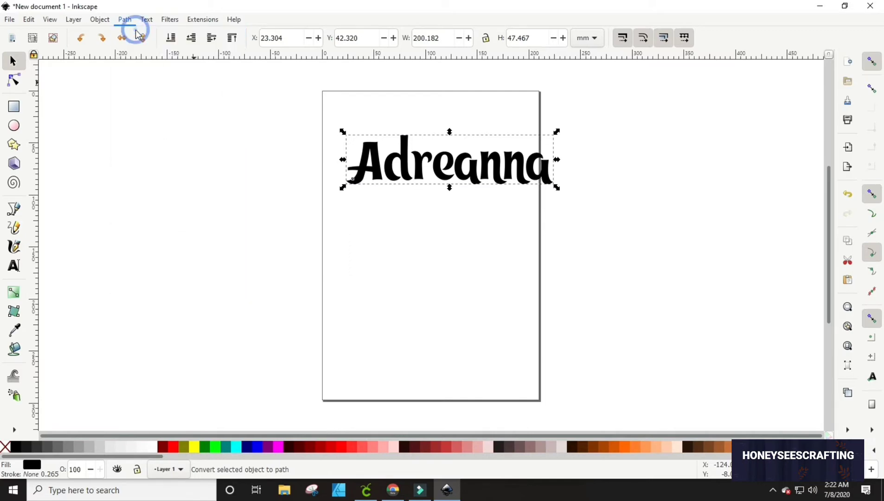
pyautogui.click(105, 22)
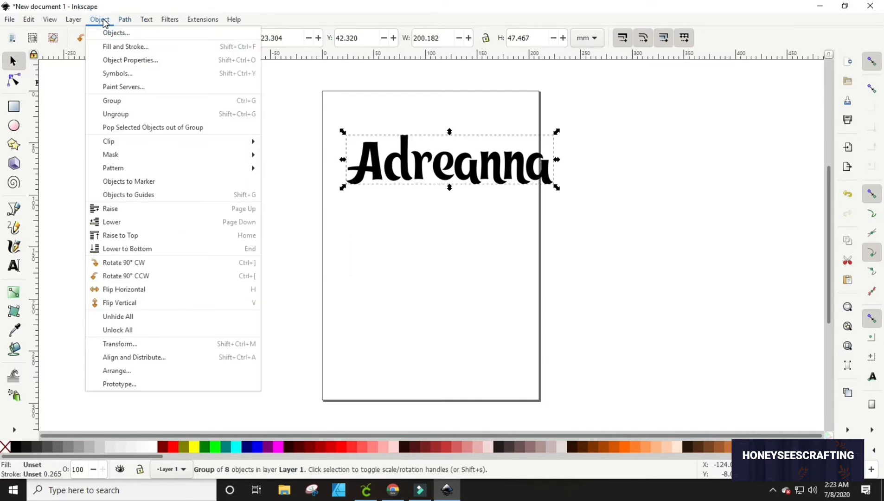
pyautogui.click(123, 114)
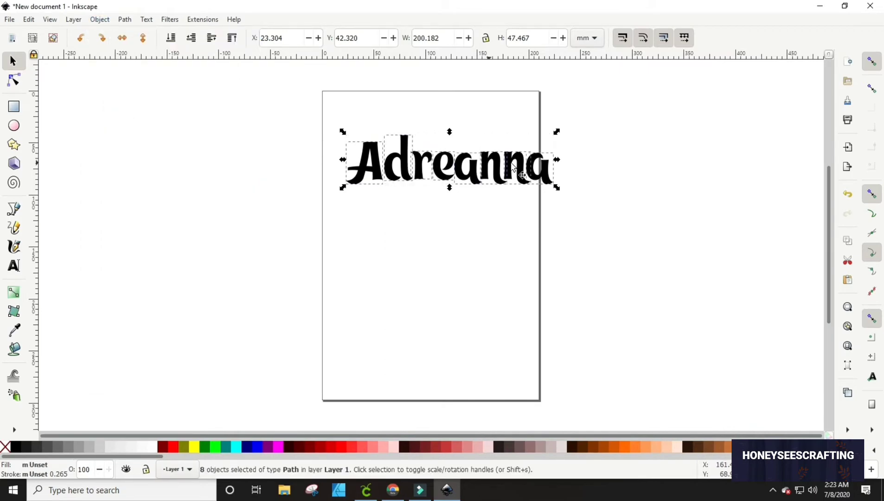
pyautogui.click(124, 20)
pyautogui.click(140, 79)
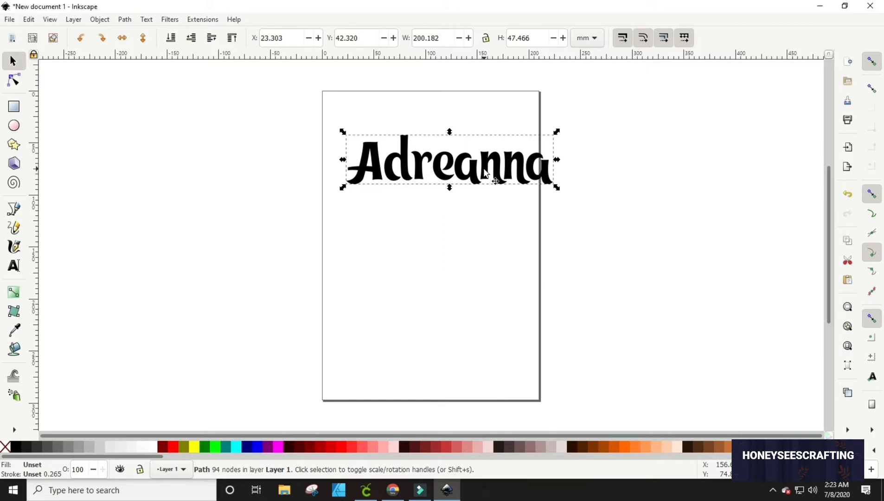
# Duplicate the merged name and place the copy below the original, at about X 3 mm, Y 152 mm
pyautogui.rightClick(405, 158)
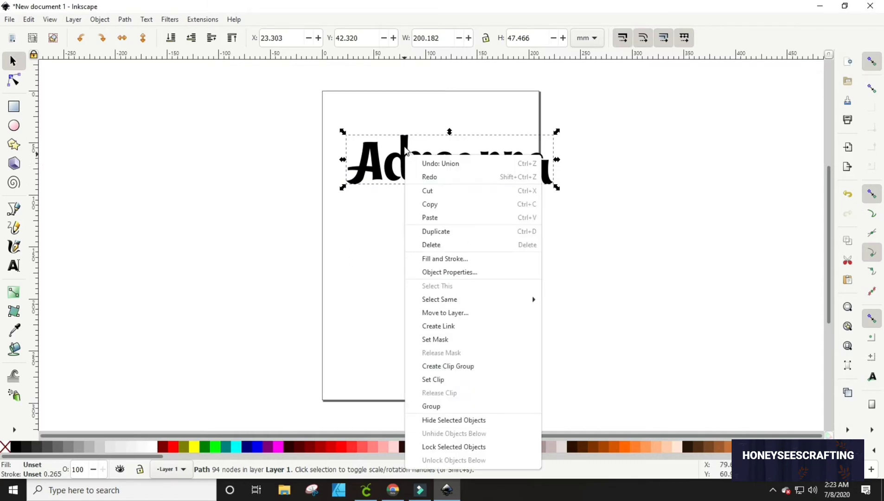
pyautogui.click(432, 234)
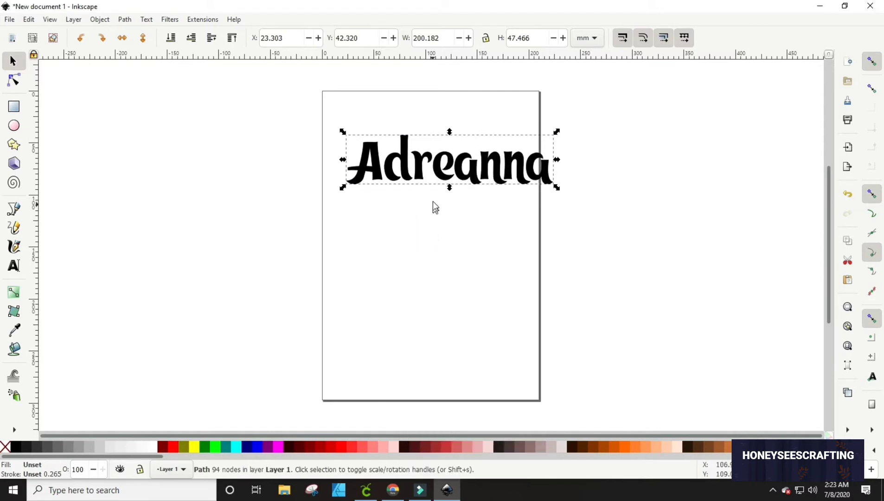
pyautogui.moveTo(404, 148); pyautogui.dragTo(385, 274)
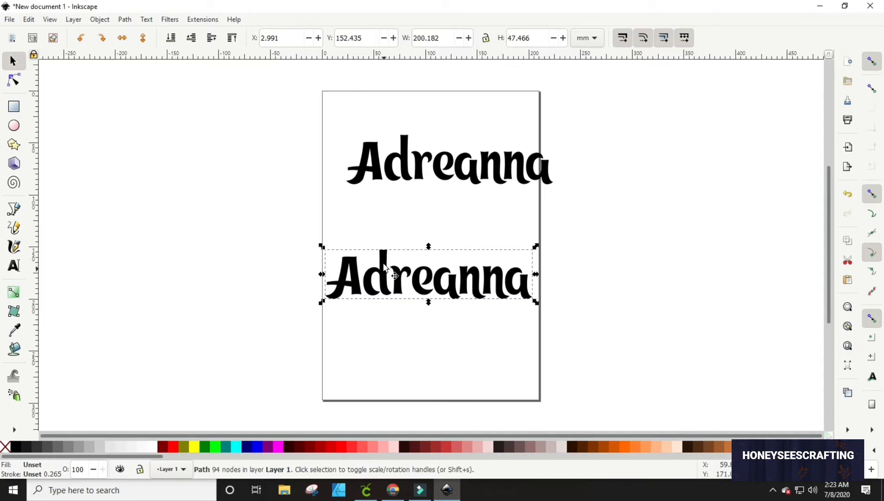
# Apply a Dynamic Offset to the lower name and outset it by about 3.2 pt to form a thick outline
pyautogui.click(125, 20)
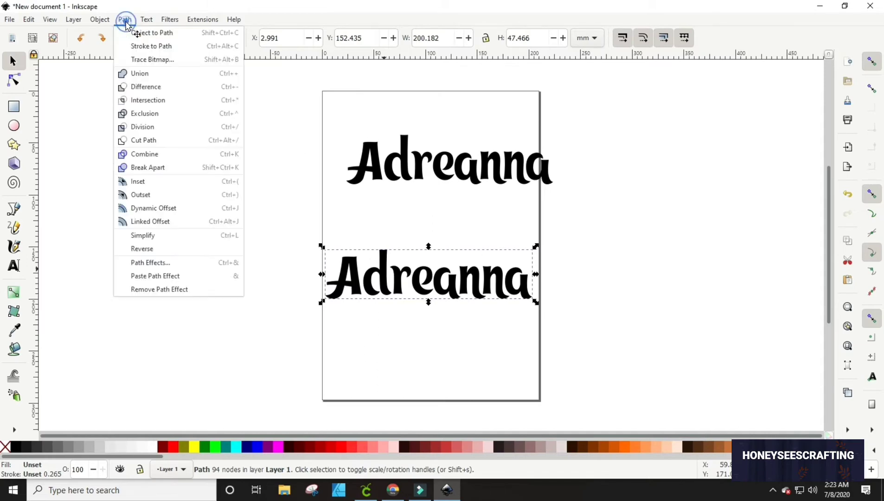
pyautogui.click(156, 210)
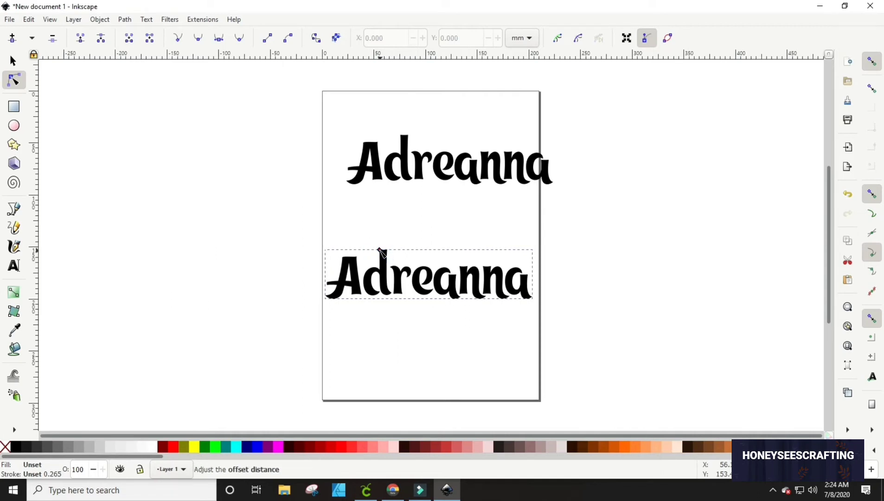
pyautogui.moveTo(379, 248); pyautogui.dragTo(379, 246)
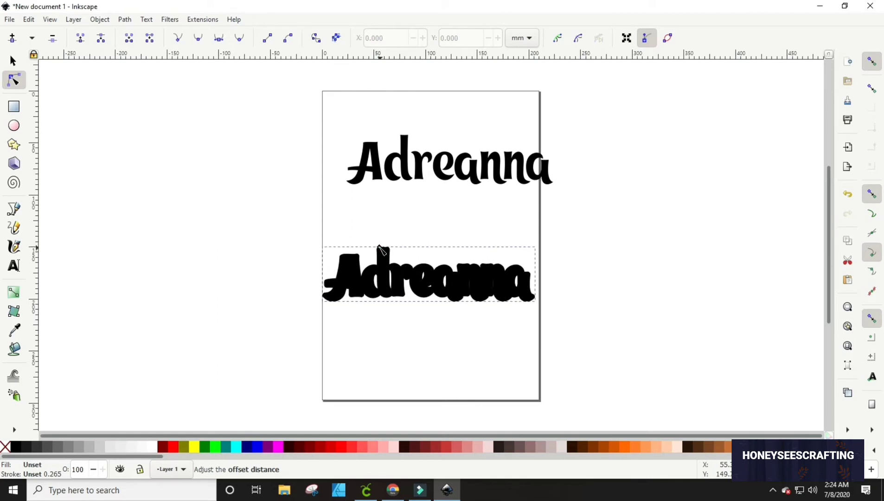
pyautogui.moveTo(379, 246); pyautogui.dragTo(379, 245)
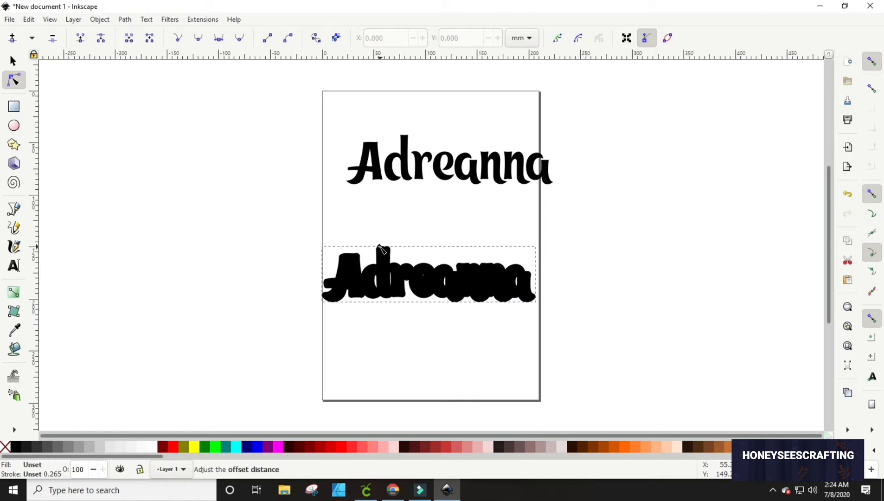
# Convert the offset lower name from a dynamic offset to a regular path
pyautogui.click(13, 62)
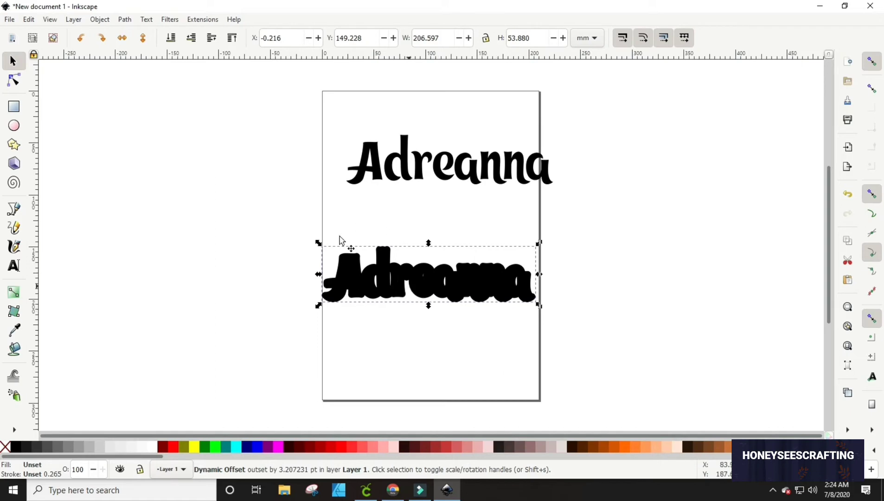
pyautogui.click(131, 23)
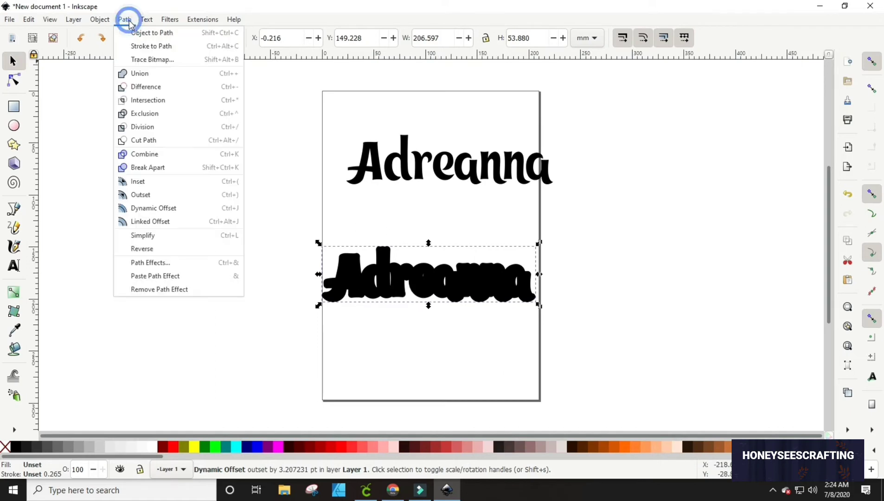
pyautogui.click(133, 35)
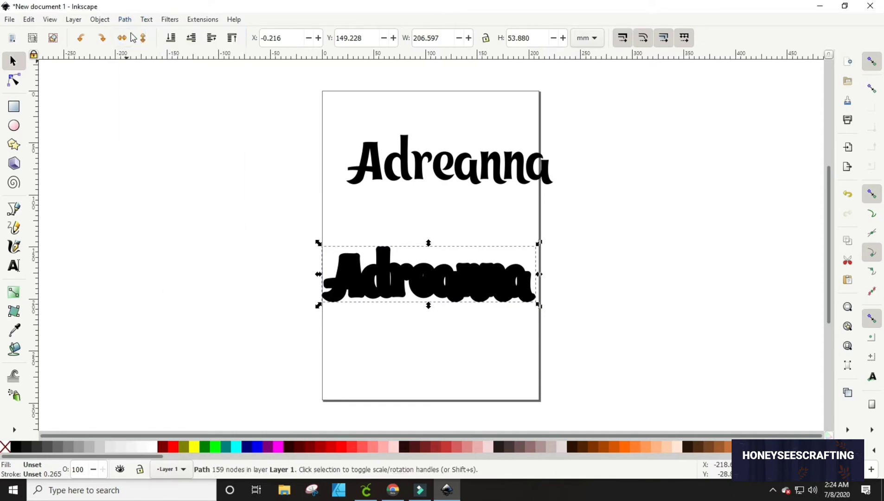
# Break the lower name's path apart and unite the pieces to fill its inner holes
pyautogui.click(105, 22)
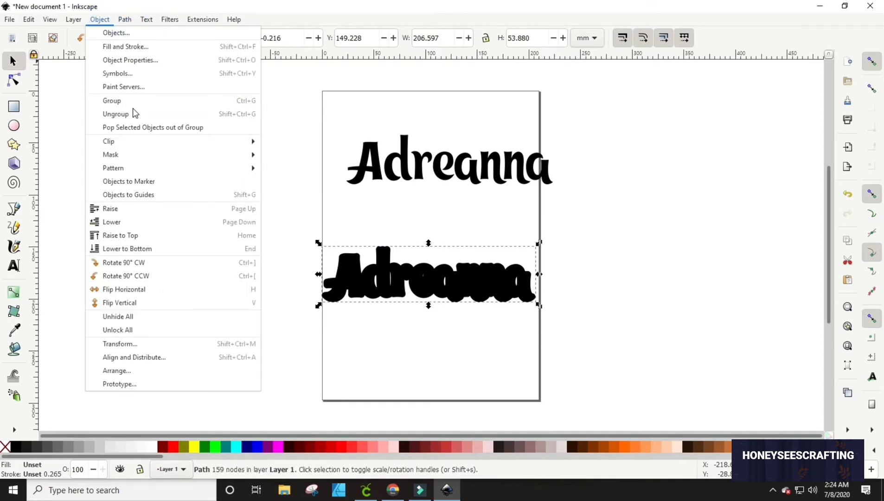
pyautogui.moveTo(124, 23)
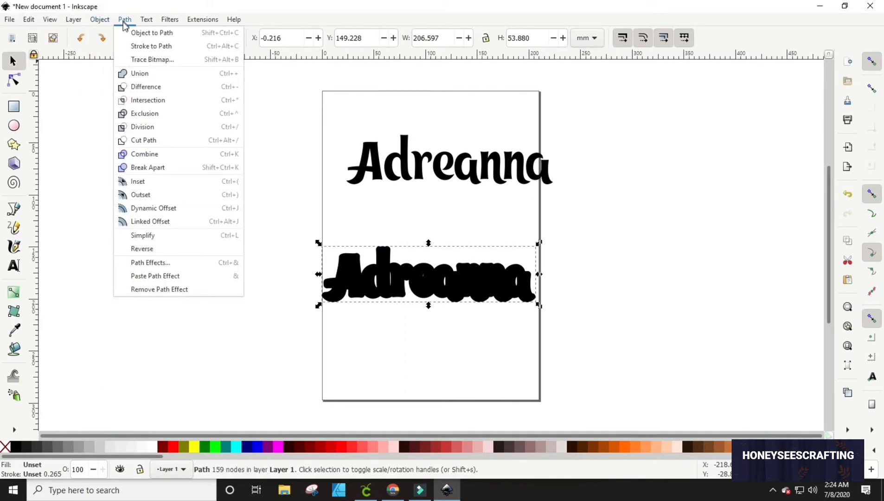
pyautogui.click(140, 168)
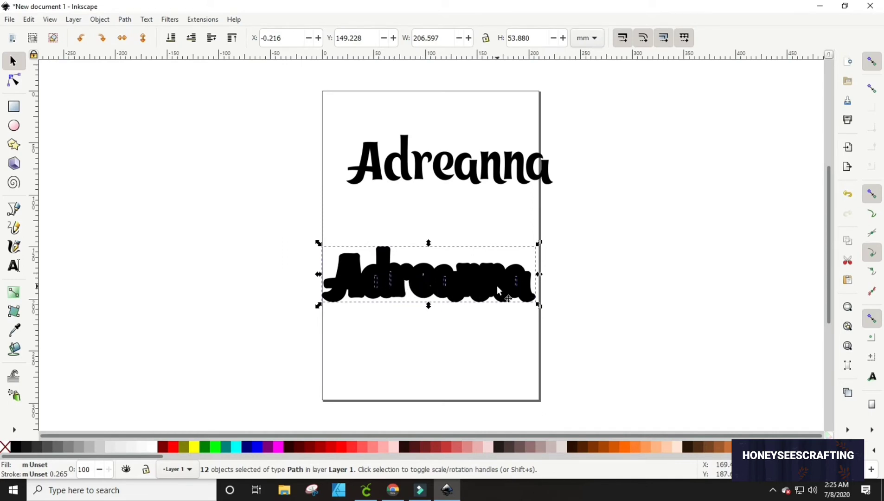
pyautogui.click(125, 21)
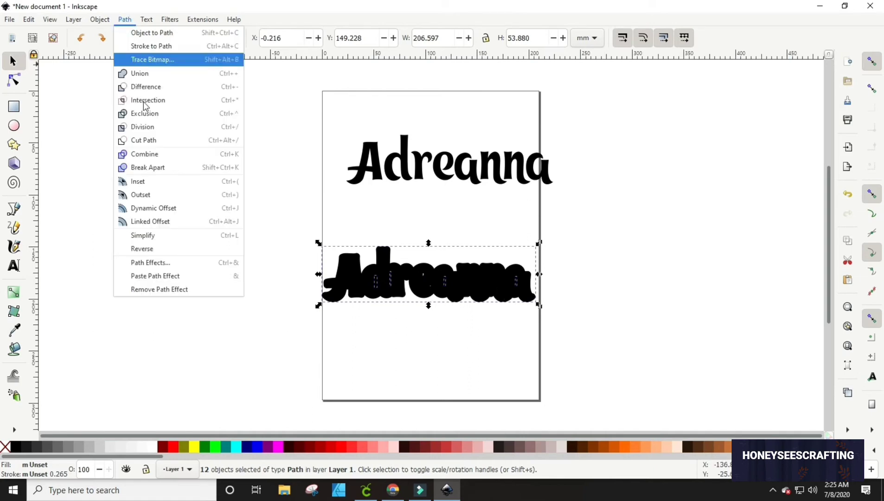
pyautogui.click(143, 75)
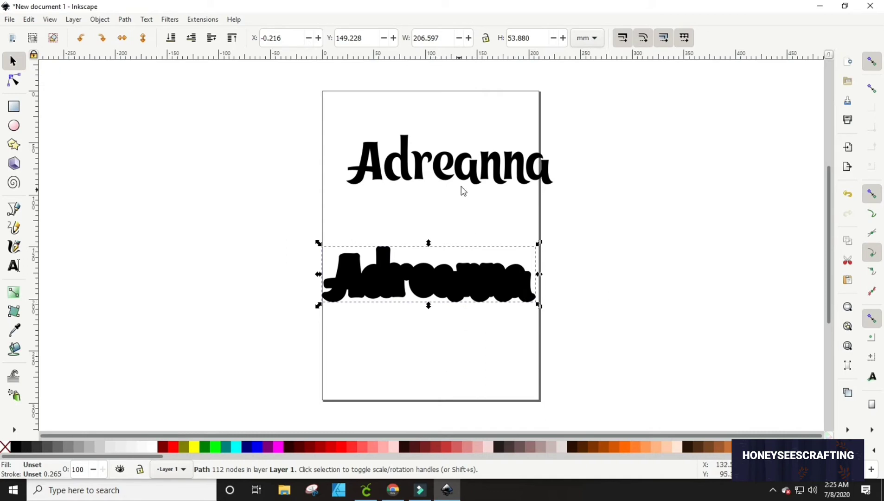
# Save the document as a Plain SVG file named adre4
pyautogui.click(10, 19)
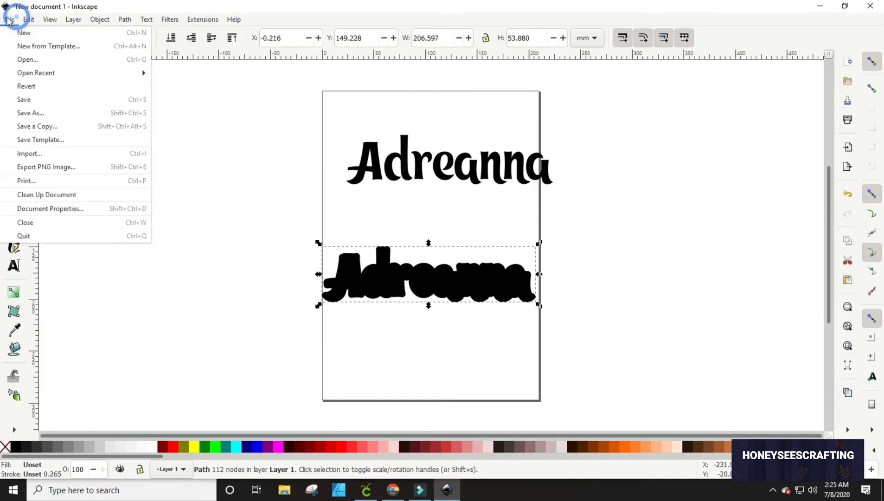
pyautogui.click(45, 114)
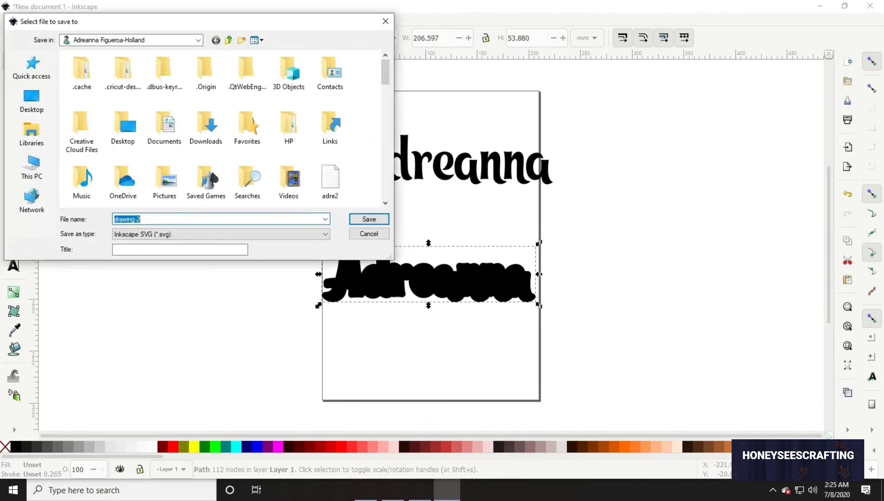
pyautogui.write('adre4')
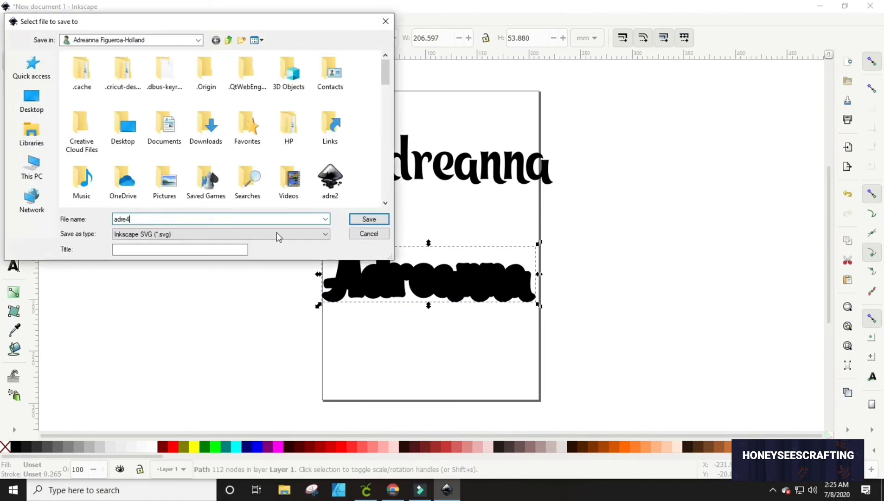
pyautogui.click(325, 235)
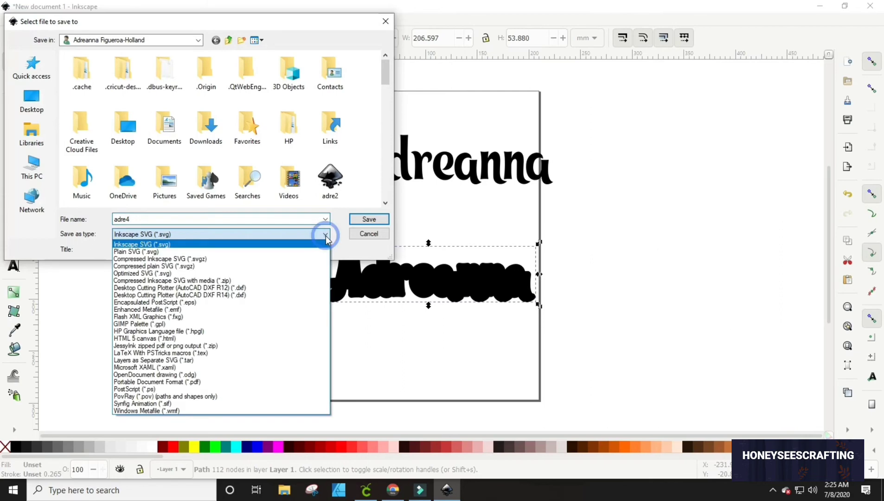
pyautogui.click(308, 252)
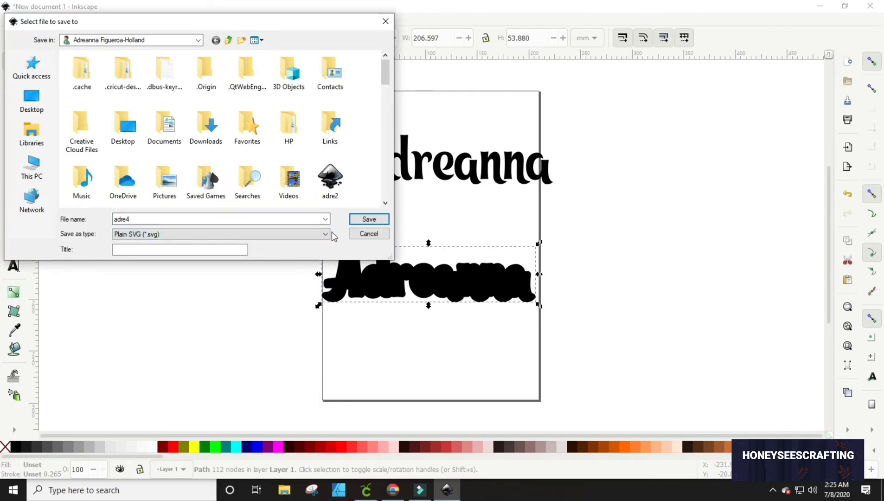
pyautogui.click(359, 222)
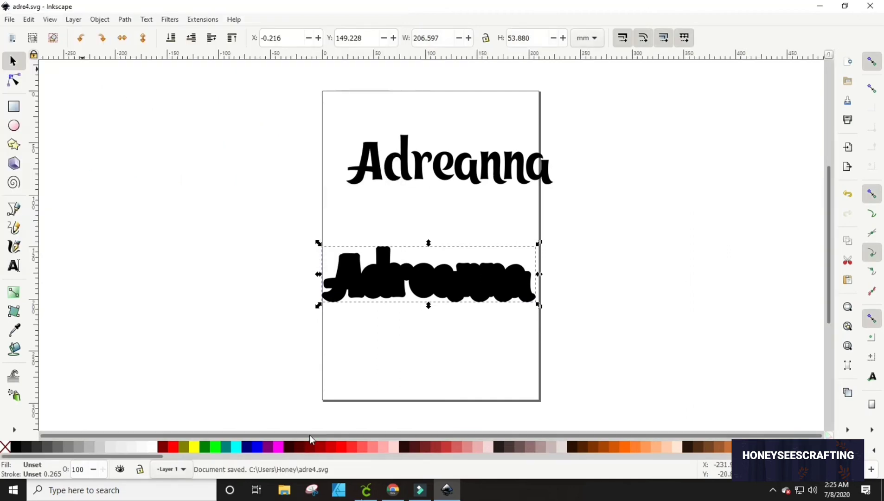
# Switch to Cricut Design Space and upload the adre4 file as an image, keeping adre4 as the image name
pyautogui.click(366, 490)
pyautogui.click(20, 306)
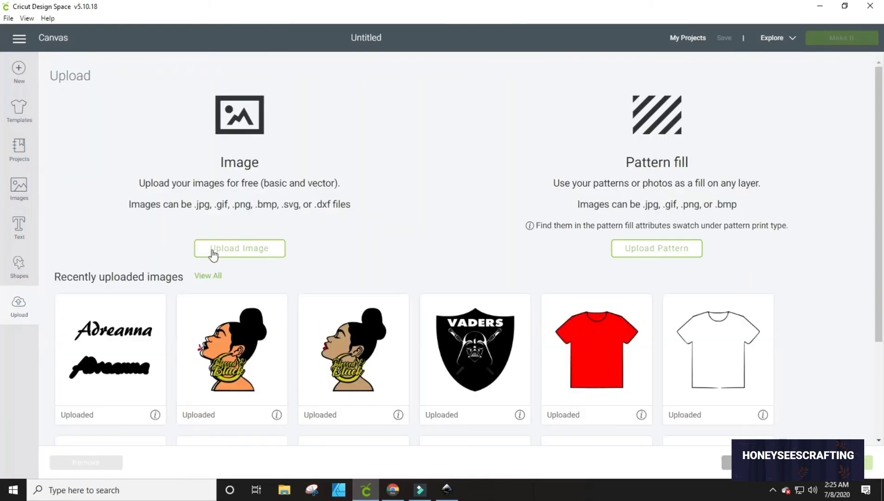
pyautogui.click(213, 249)
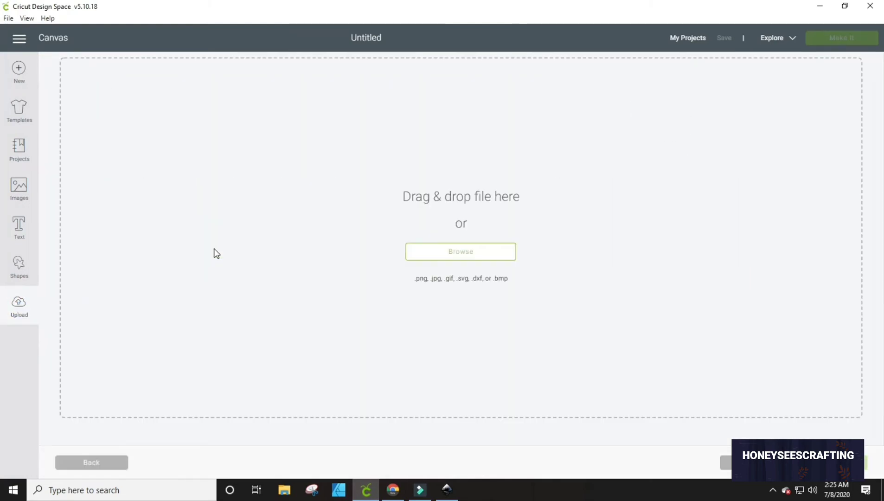
pyautogui.click(438, 253)
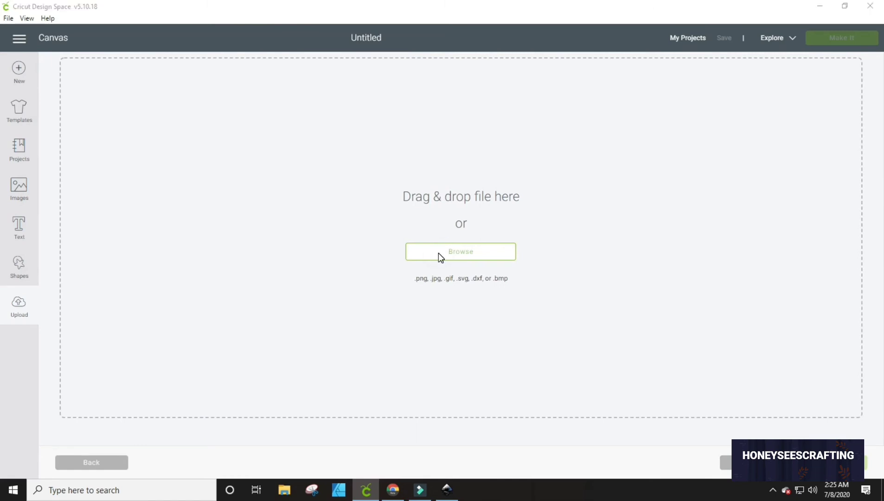
pyautogui.click(28, 83)
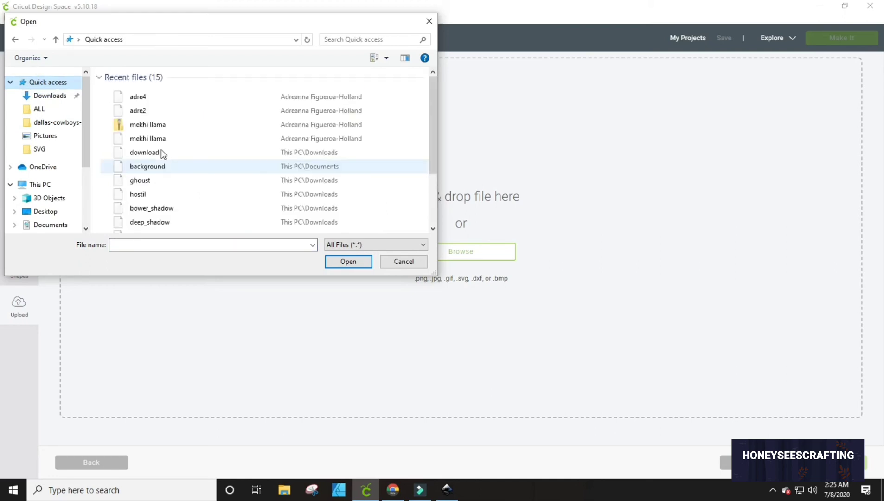
pyautogui.click(138, 228)
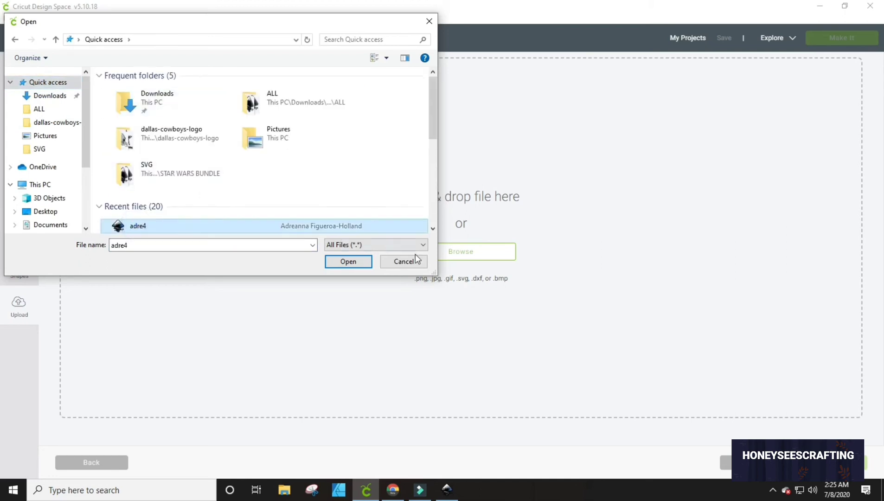
pyautogui.click(349, 262)
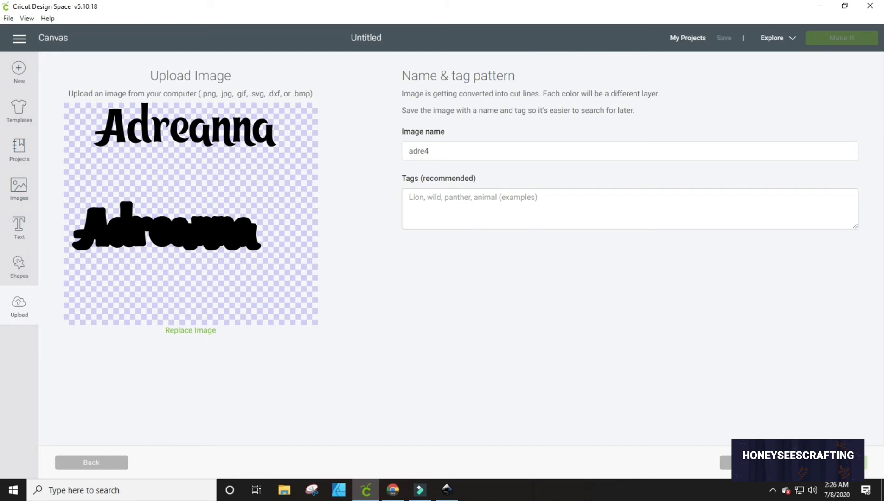
pyautogui.click(835, 462)
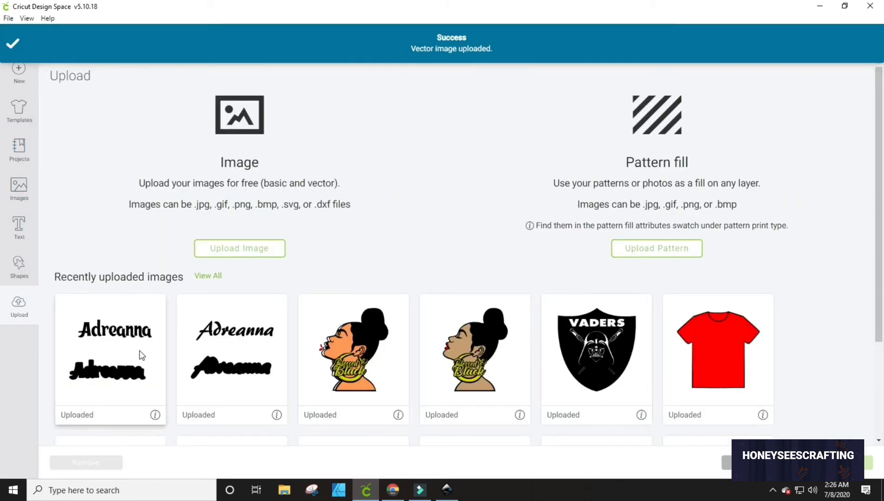
# Insert the uploaded adre4 image onto the canvas and move it to about X 7.858, Y 2.324
pyautogui.click(131, 345)
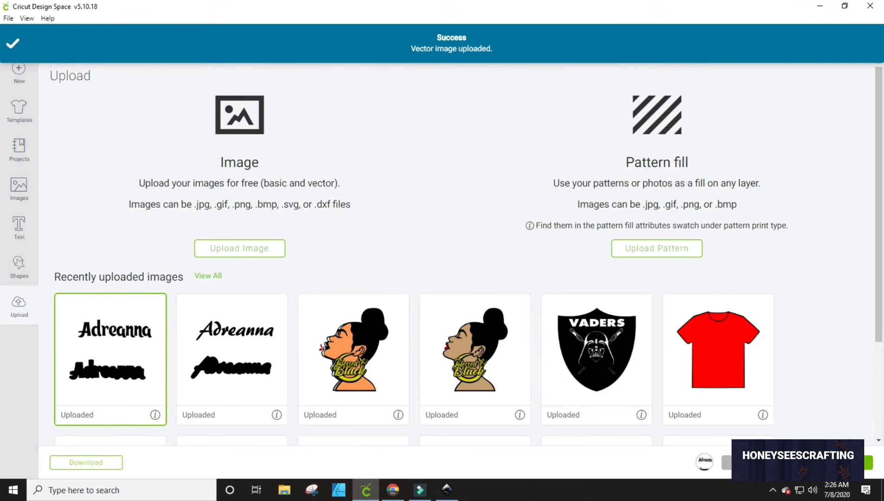
pyautogui.click(836, 463)
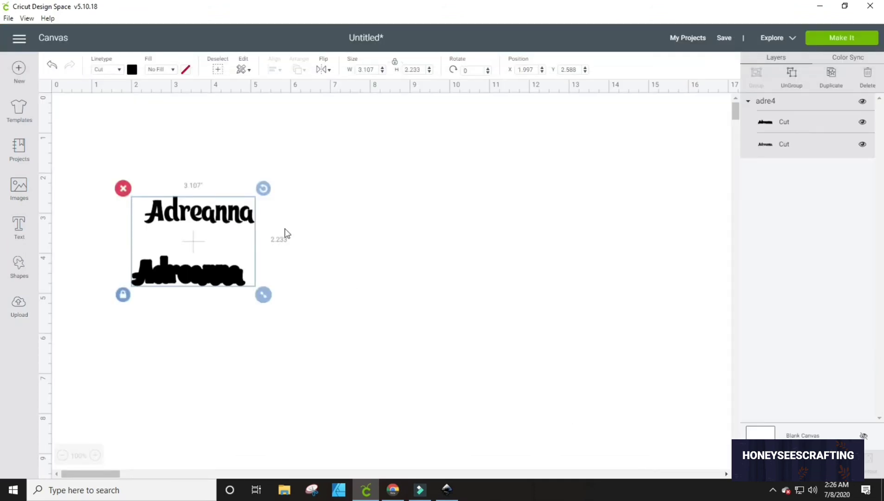
pyautogui.click(221, 215)
pyautogui.moveTo(221, 215); pyautogui.dragTo(453, 205)
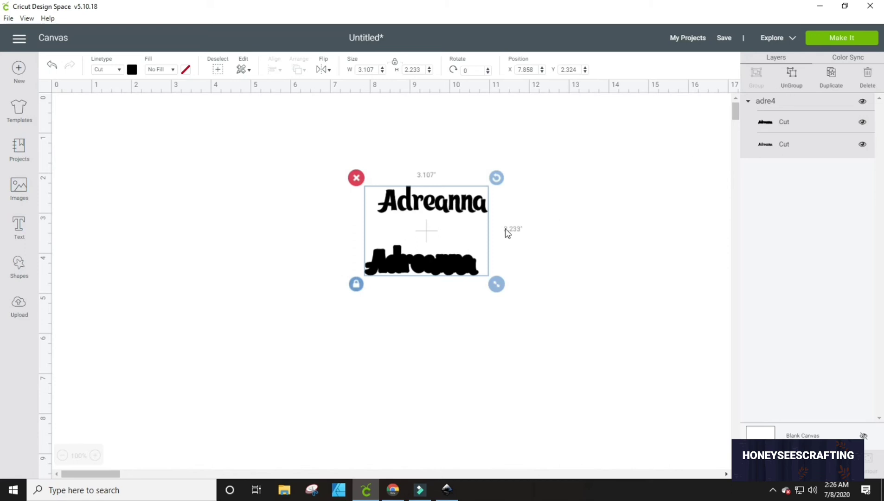
# Ungroup the adre4 image, then separate the thin upper name and recolor it light purple
pyautogui.click(793, 77)
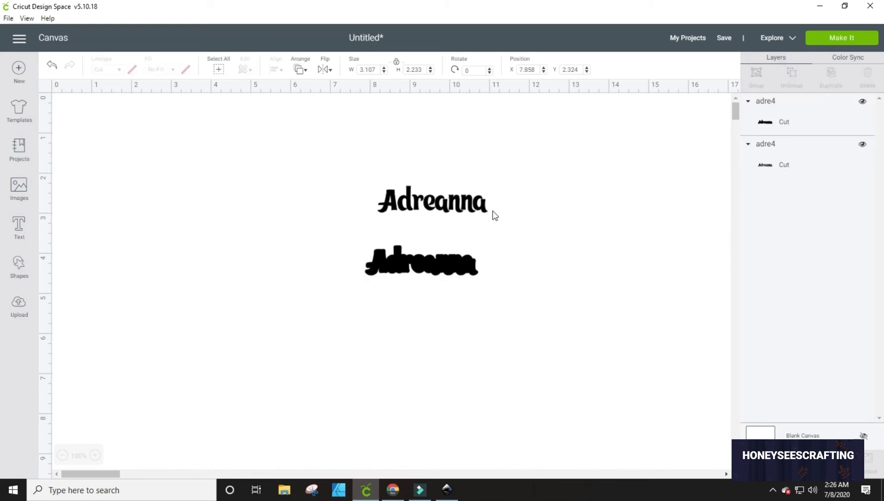
pyautogui.moveTo(450, 203); pyautogui.dragTo(333, 189)
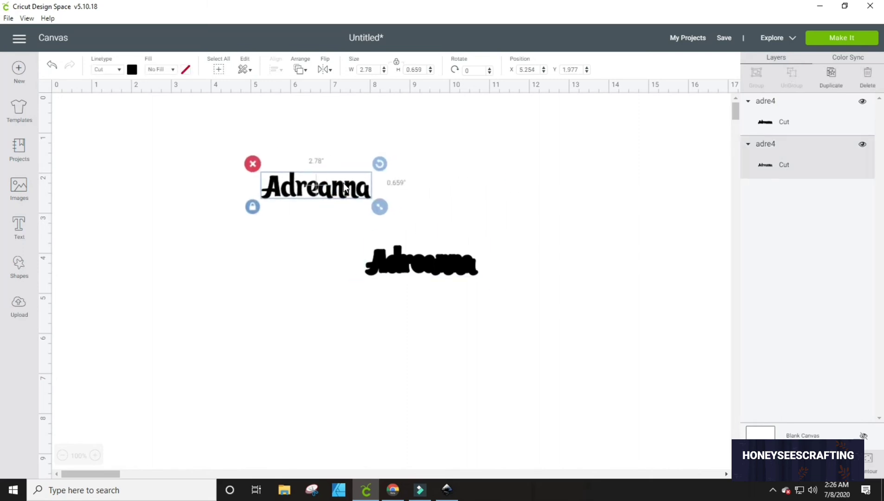
pyautogui.click(132, 70)
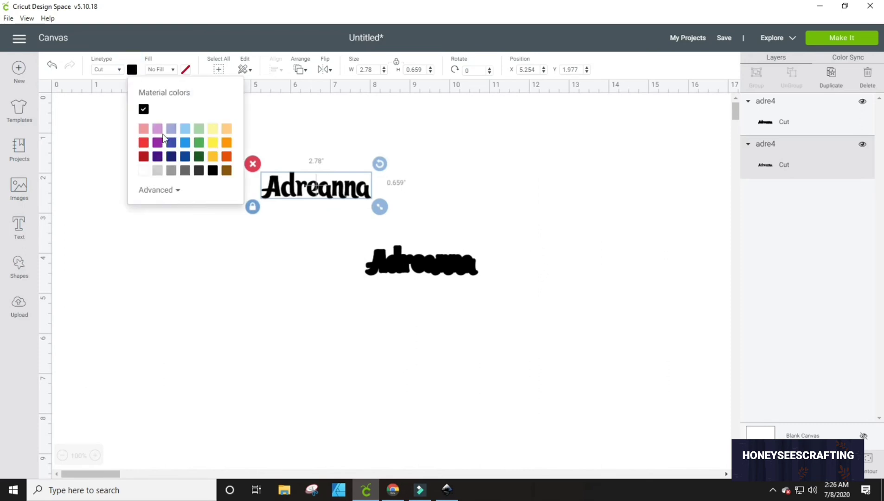
pyautogui.click(157, 128)
pyautogui.click(323, 192)
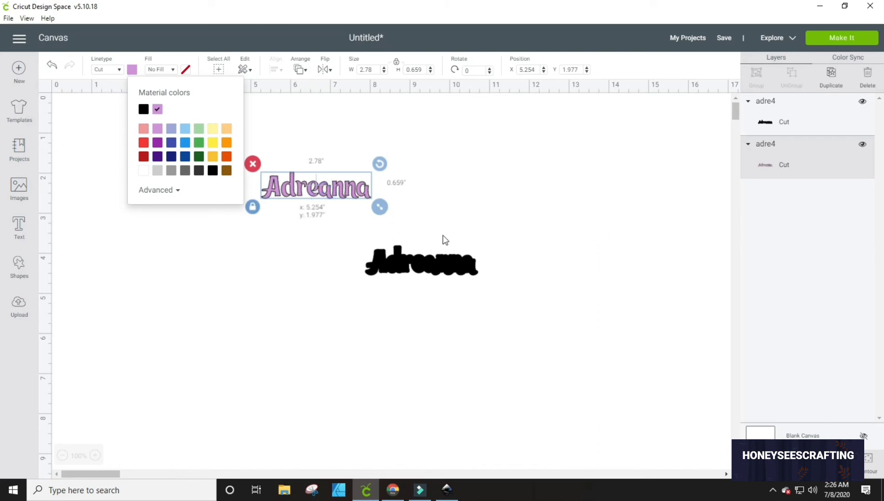
# Send the light purple name to the front and place it centered over the black shadow name
pyautogui.moveTo(505, 290); pyautogui.dragTo(419, 225)
pyautogui.rightClick(420, 227)
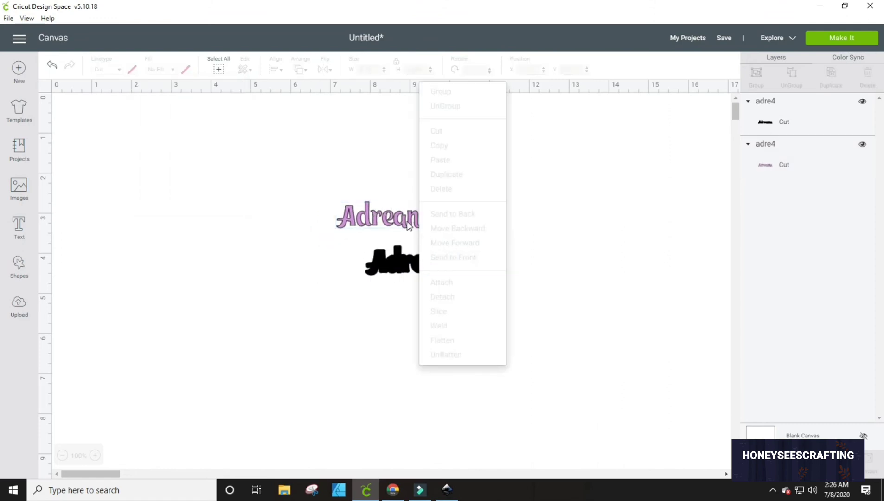
pyautogui.click(430, 257)
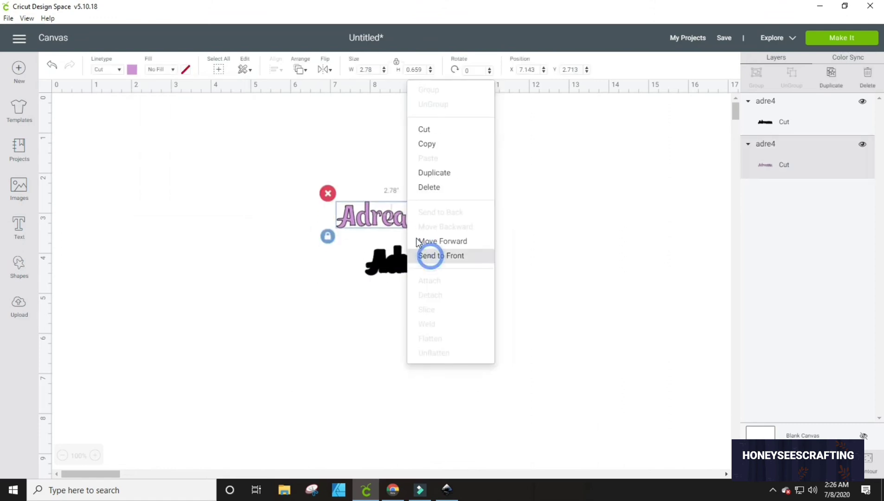
pyautogui.moveTo(403, 225); pyautogui.dragTo(459, 285)
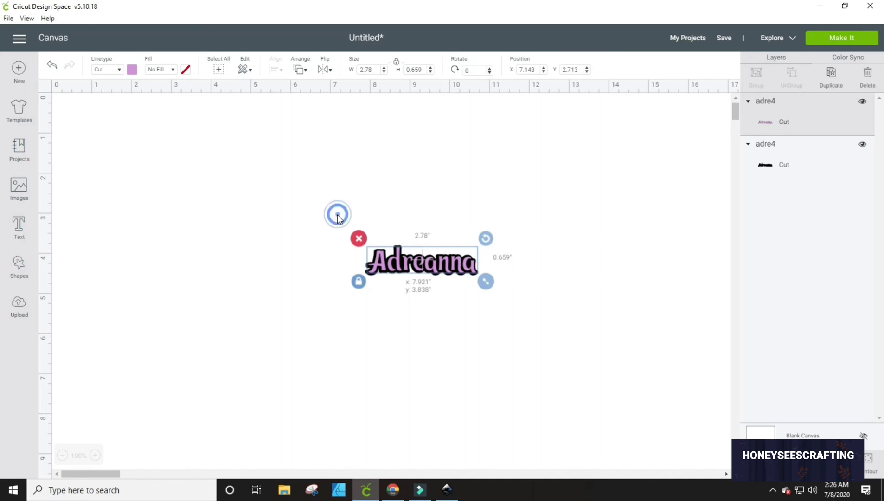
pyautogui.click(317, 242)
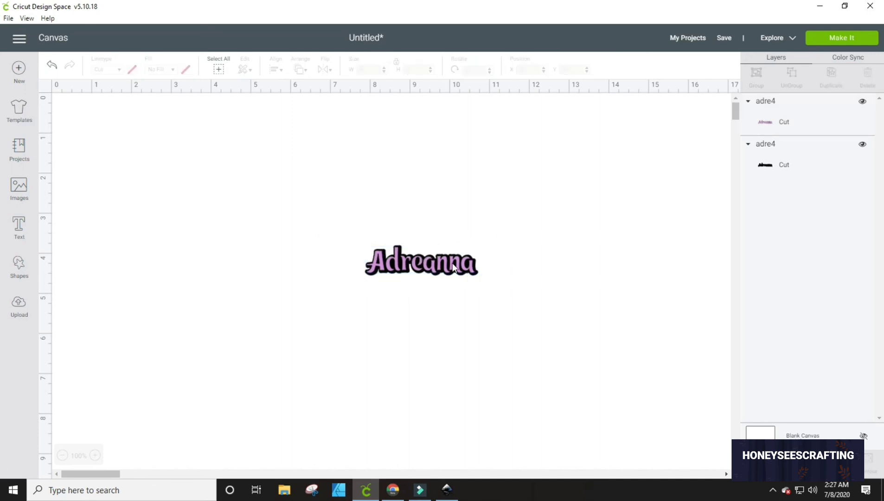
# Enlarge both name layers together to about 8.05 in wide, reposition them, and adjust the purple name's placement over the black shadow
pyautogui.moveTo(347, 227); pyautogui.dragTo(683, 435)
pyautogui.moveTo(534, 281)
pyautogui.mouseDown()
pyautogui.moveTo(278, 203)
pyautogui.moveTo(350, 211)
pyautogui.mouseUp()
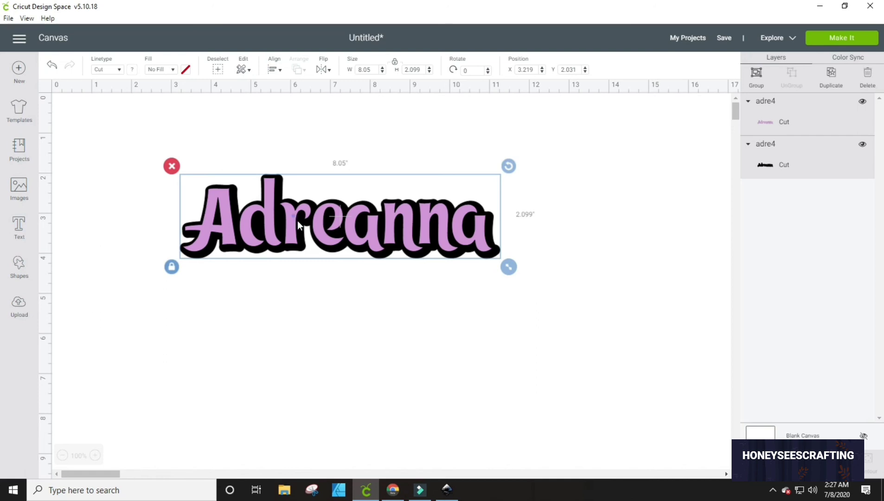
pyautogui.moveTo(298, 223); pyautogui.dragTo(301, 159)
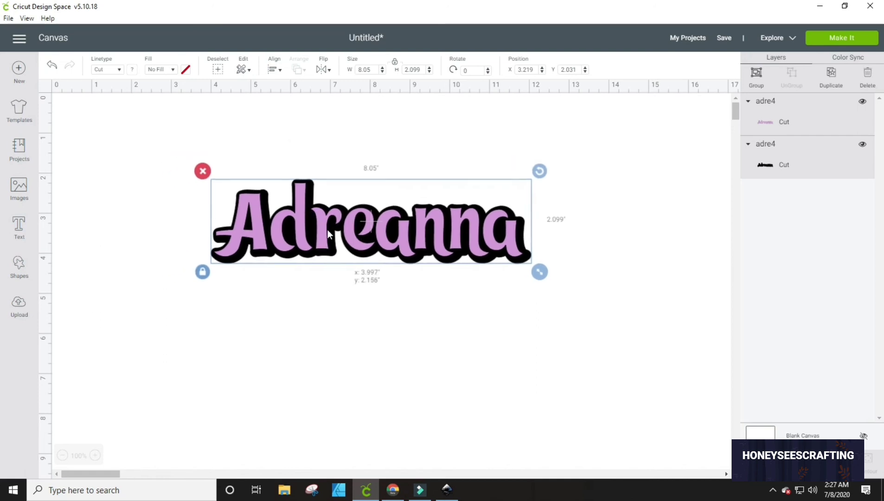
pyautogui.click(240, 156)
pyautogui.moveTo(303, 223)
pyautogui.mouseDown()
pyautogui.moveTo(305, 232)
pyautogui.moveTo(306, 222)
pyautogui.mouseUp()
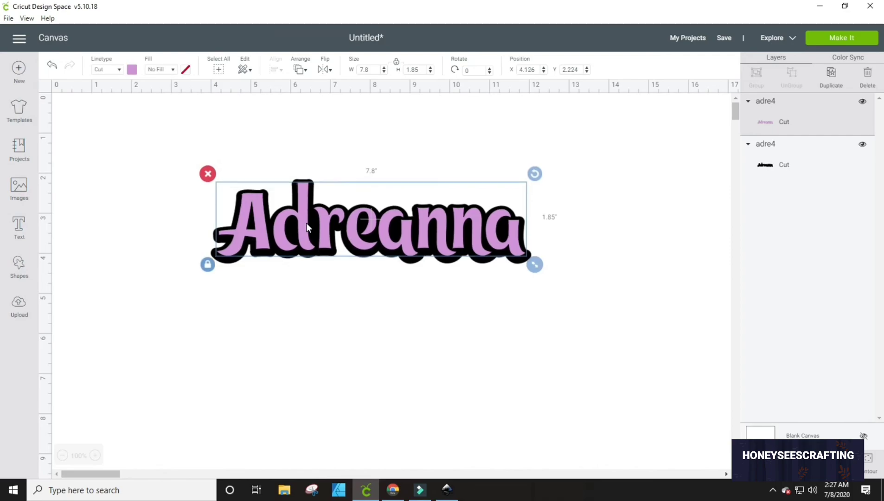